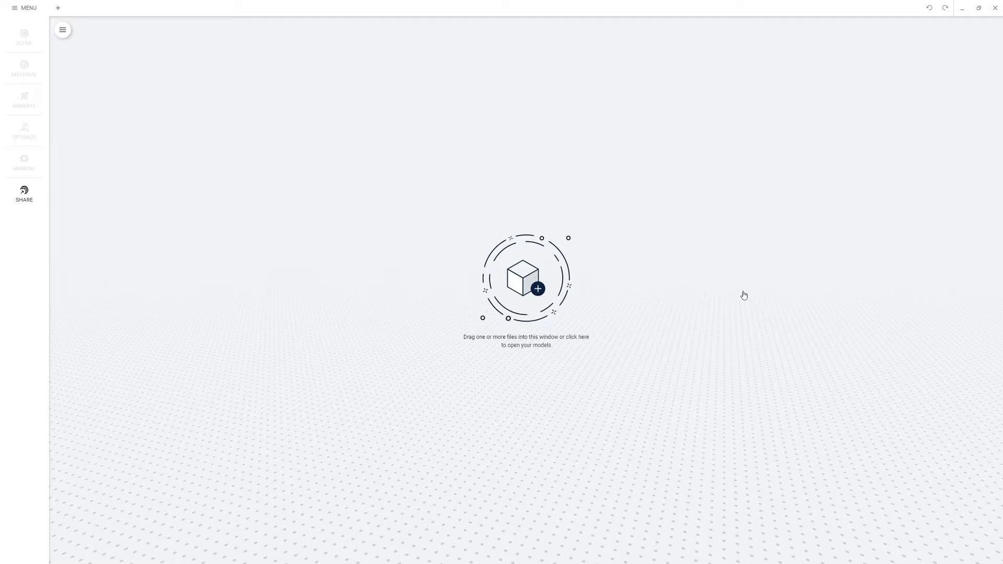
Load EBike.glb from Desktop > NeoSpace Demo into the 3D view.
left_click(537, 280)
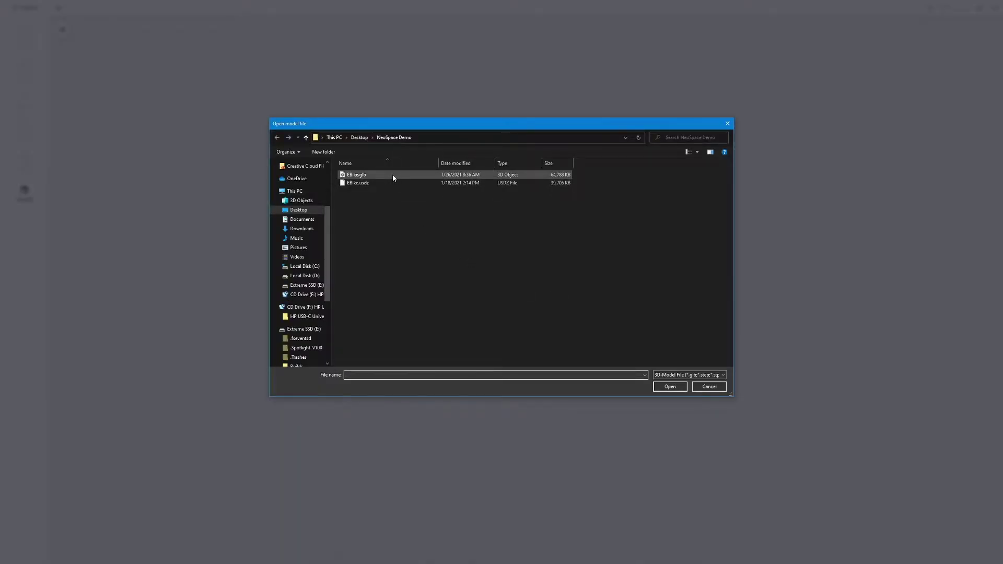
left_click(393, 174)
left_click(669, 387)
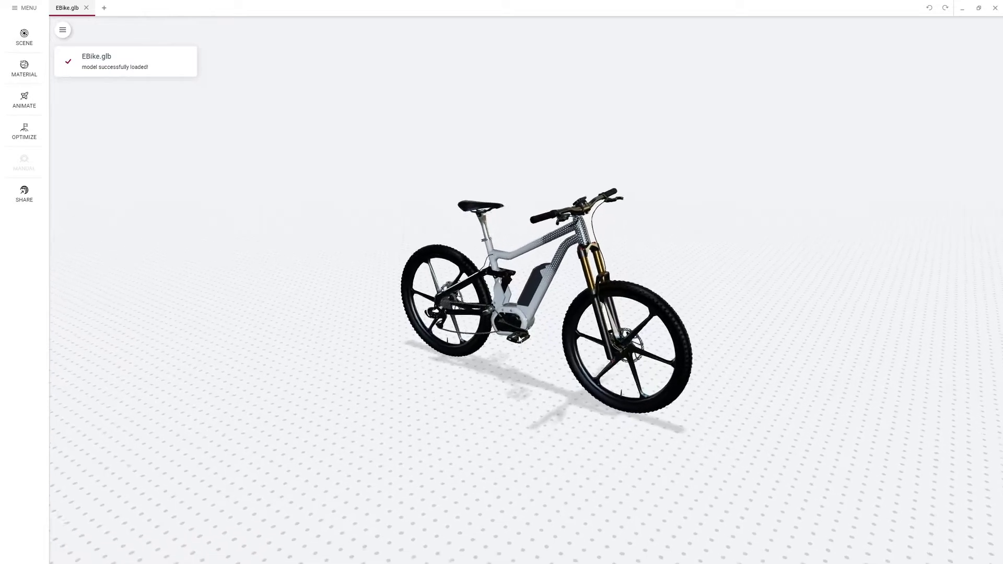
In the scene overview, try Studio Small lighting, then return to Aircraft Workshop.
left_click(24, 39)
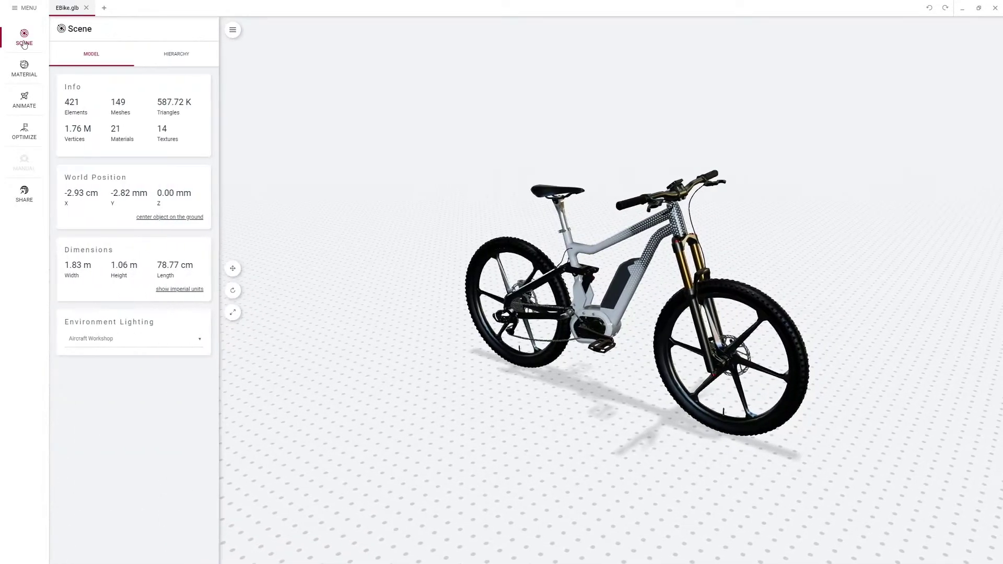
left_click(116, 340)
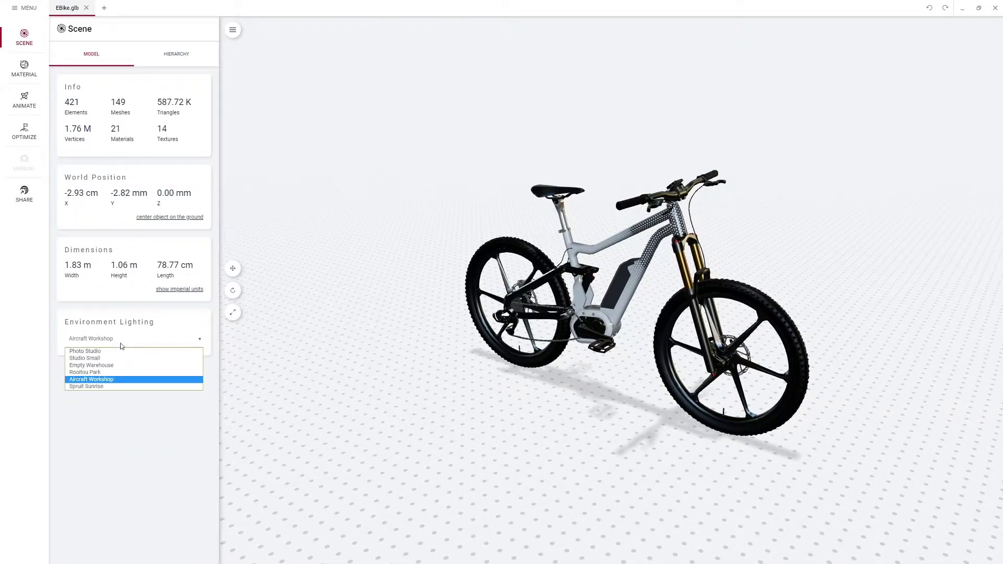
left_click(118, 349)
left_click(116, 358)
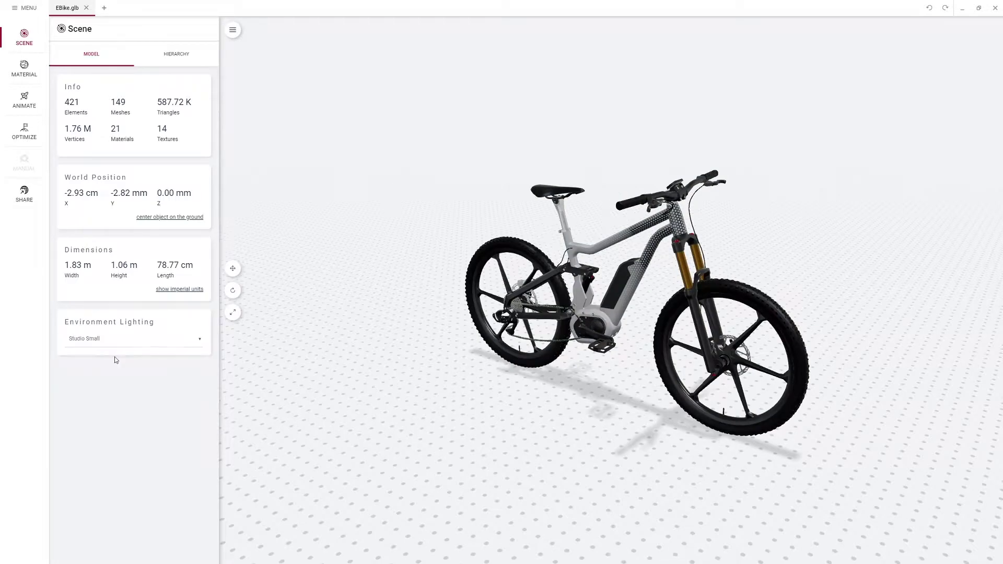
left_click(116, 340)
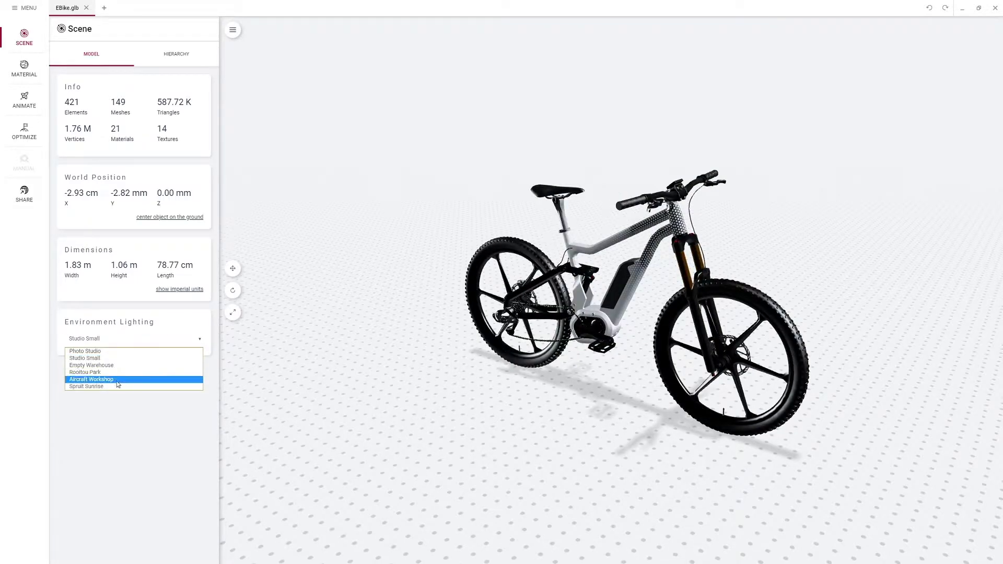
left_click(199, 377)
scroll(709, 237, "up", 3)
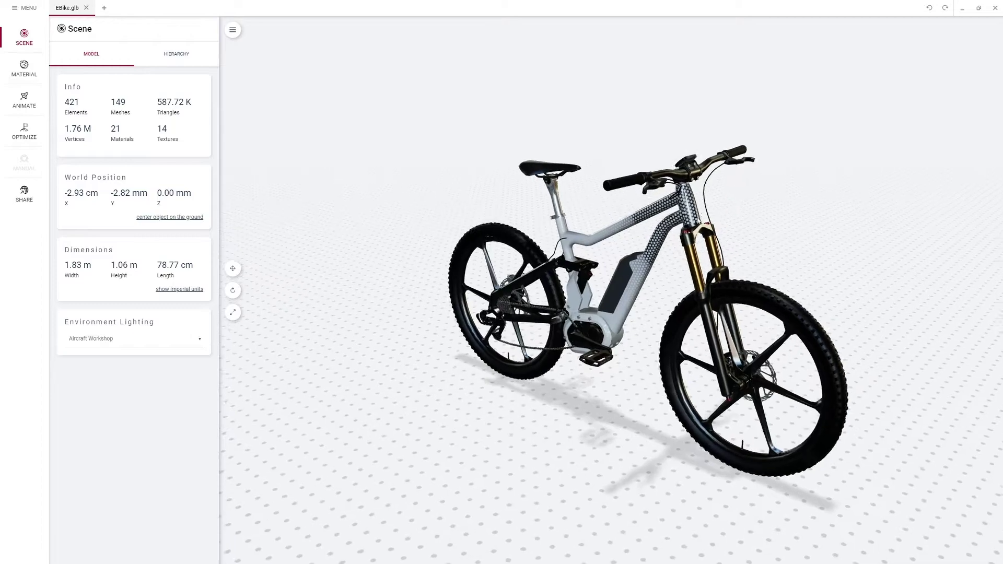
scroll(679, 243, "up", 2)
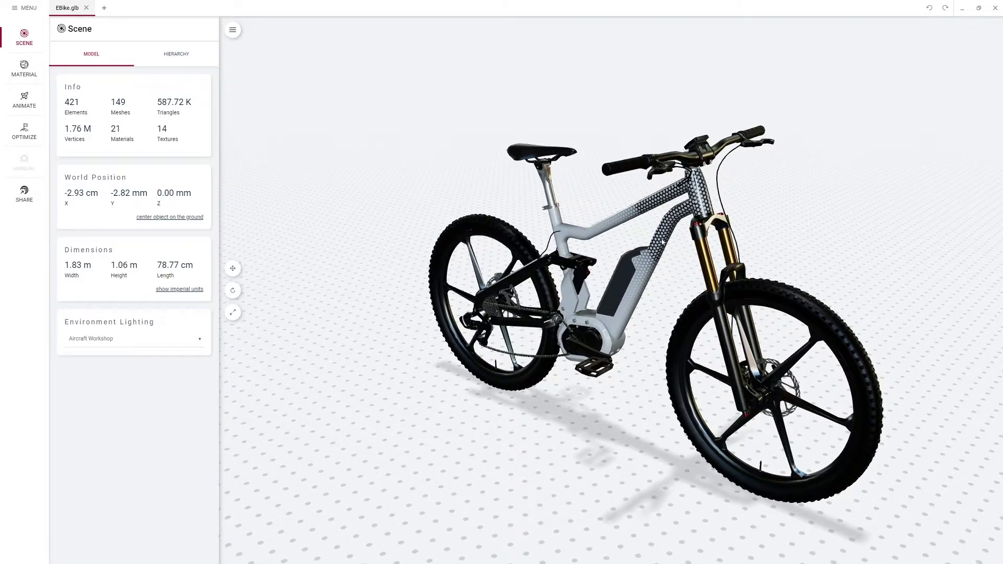
left_click_drag(663, 241, 672, 315)
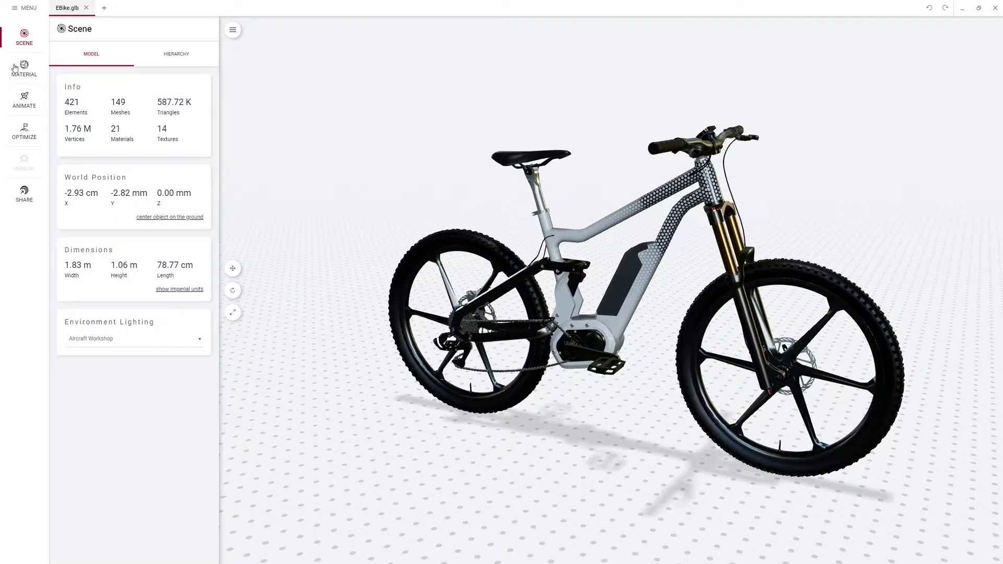
Give the frame's Material_6 the navy hex colour 092143.
left_click(15, 68)
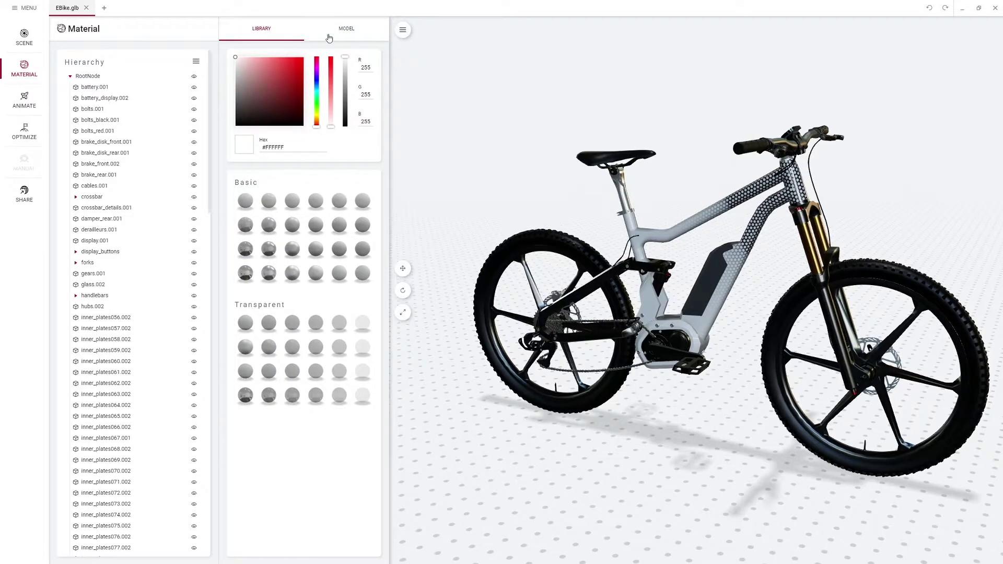
left_click(347, 31)
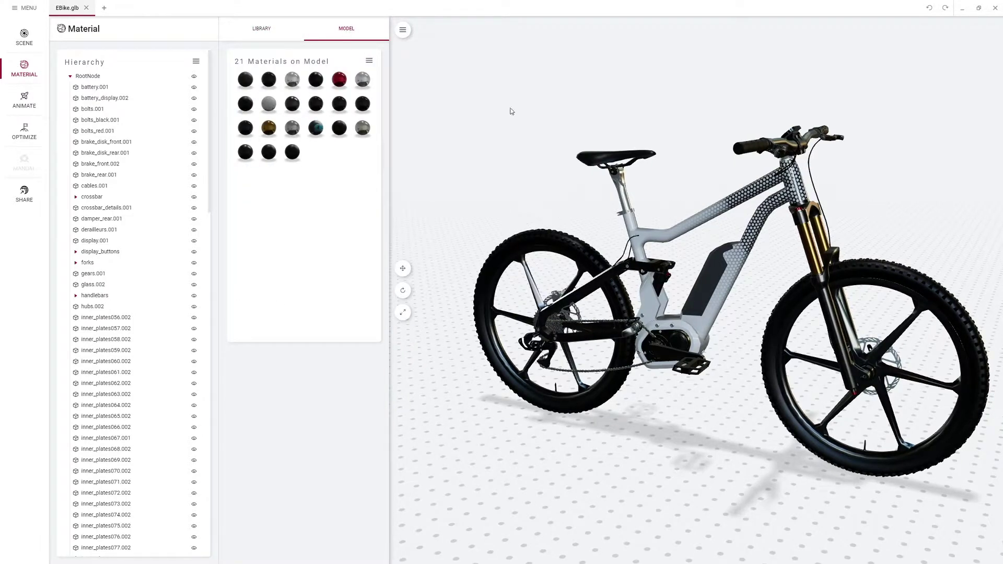
left_click(672, 233)
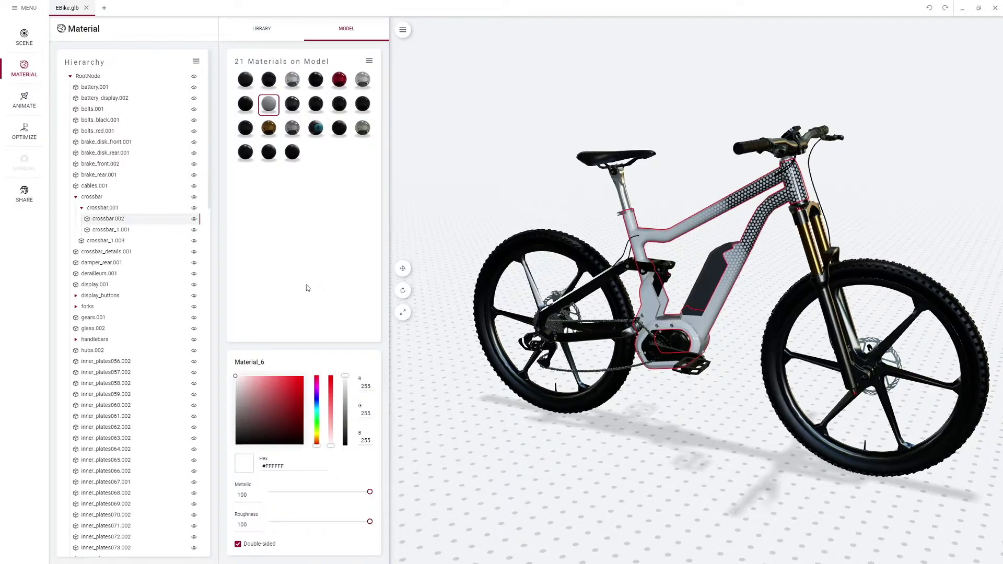
left_click(264, 384)
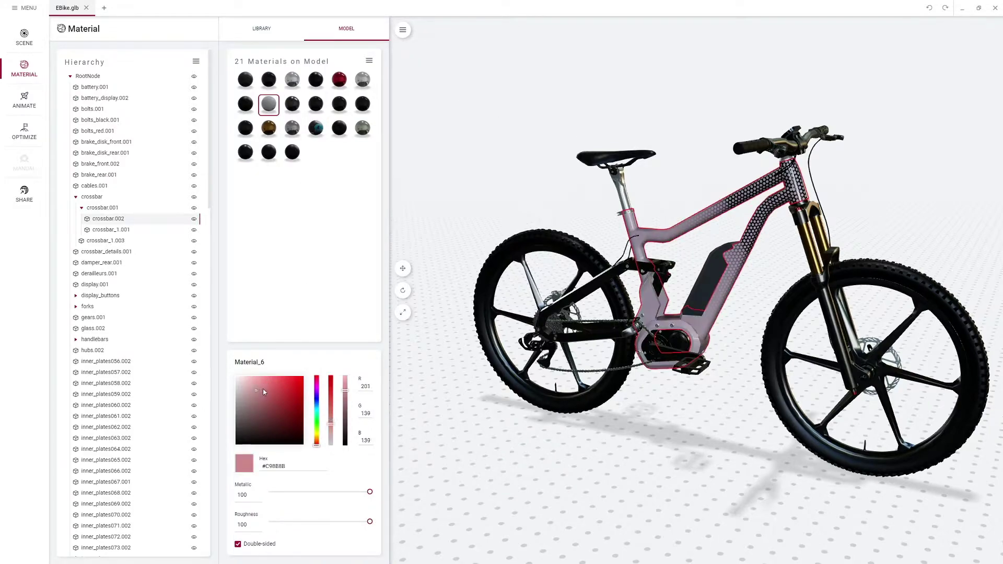
left_click_drag(263, 382, 224, 366)
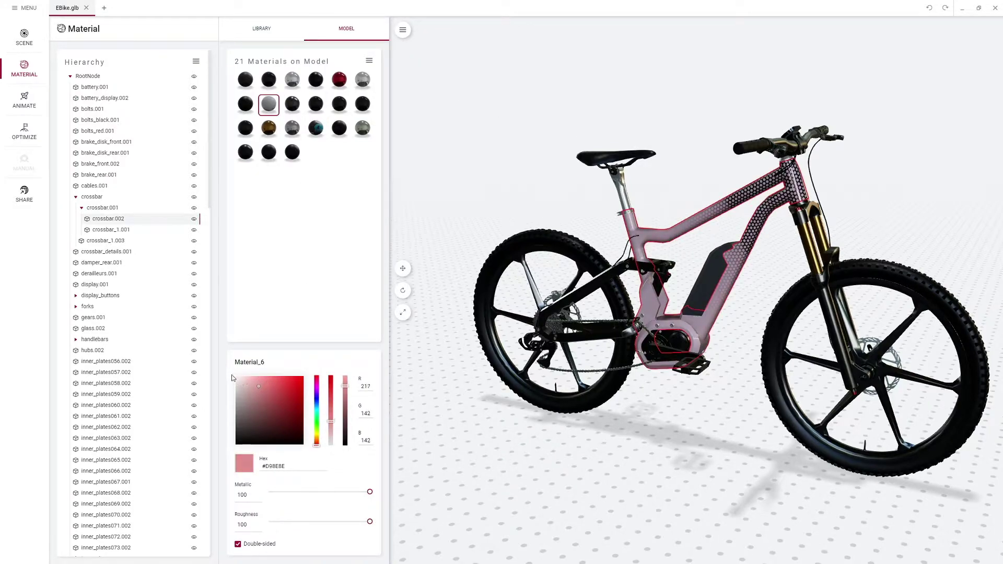
double_click(299, 462)
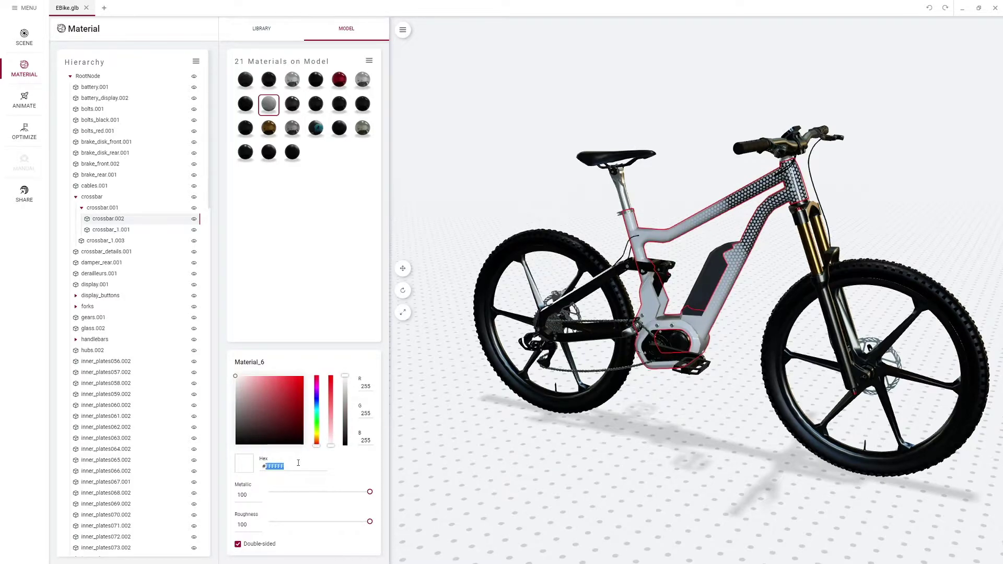
type("092143")
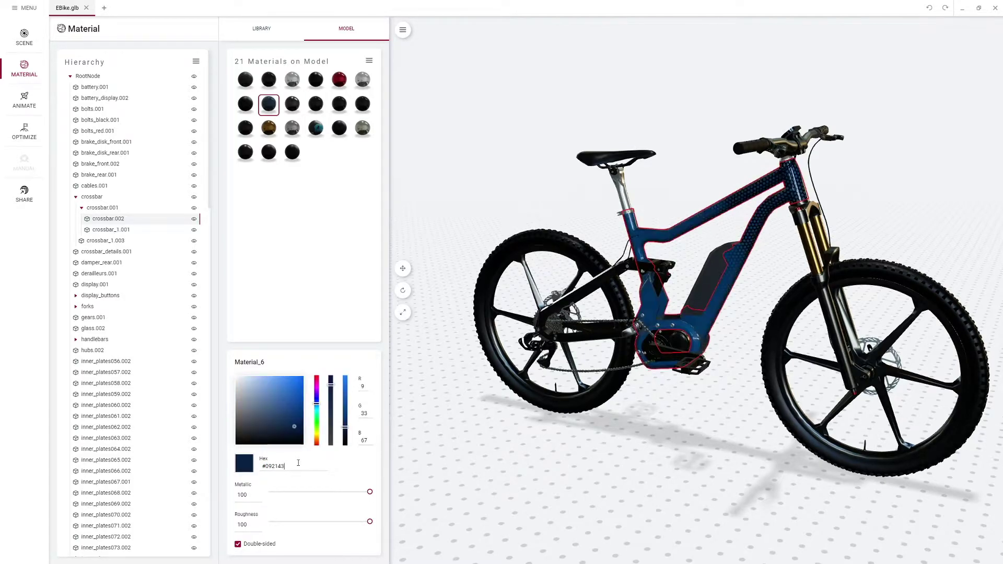
left_click_drag(686, 461, 684, 425)
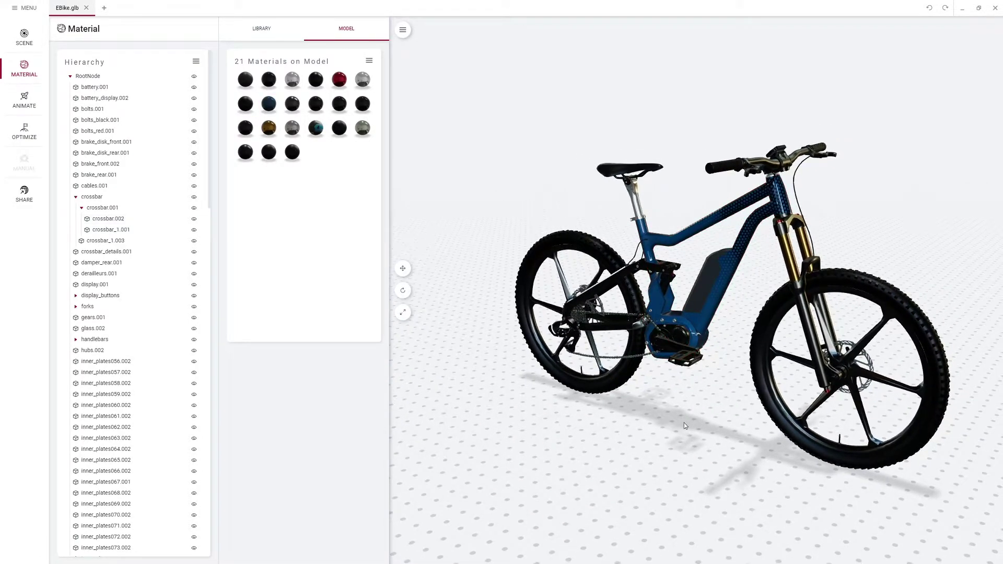
left_click(15, 104)
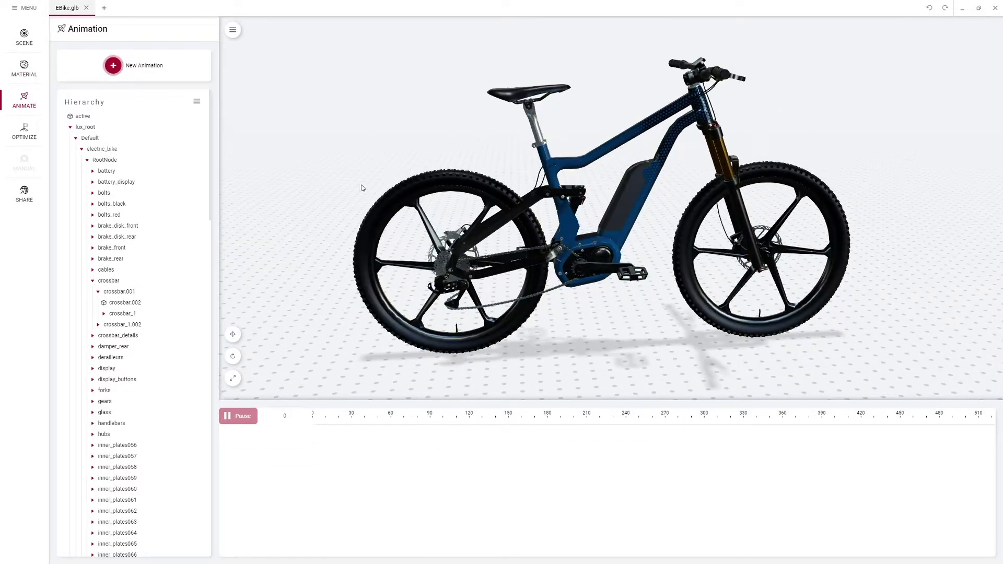
Create animation 'BetterieEntnahme' and select the parent 'battery' group to animate.
left_click(113, 65)
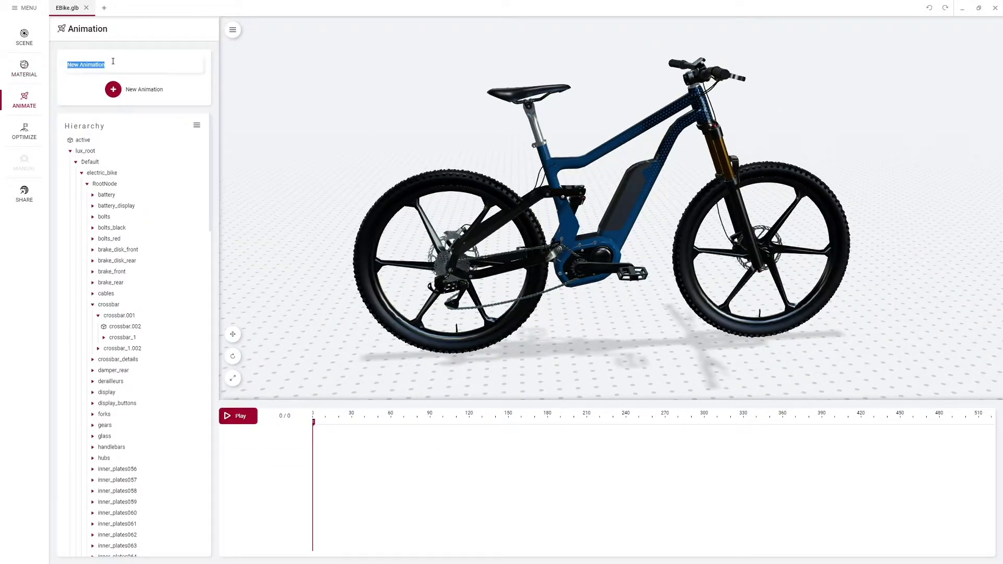
type("BetterieEntnahme")
key("Return")
left_click(621, 201)
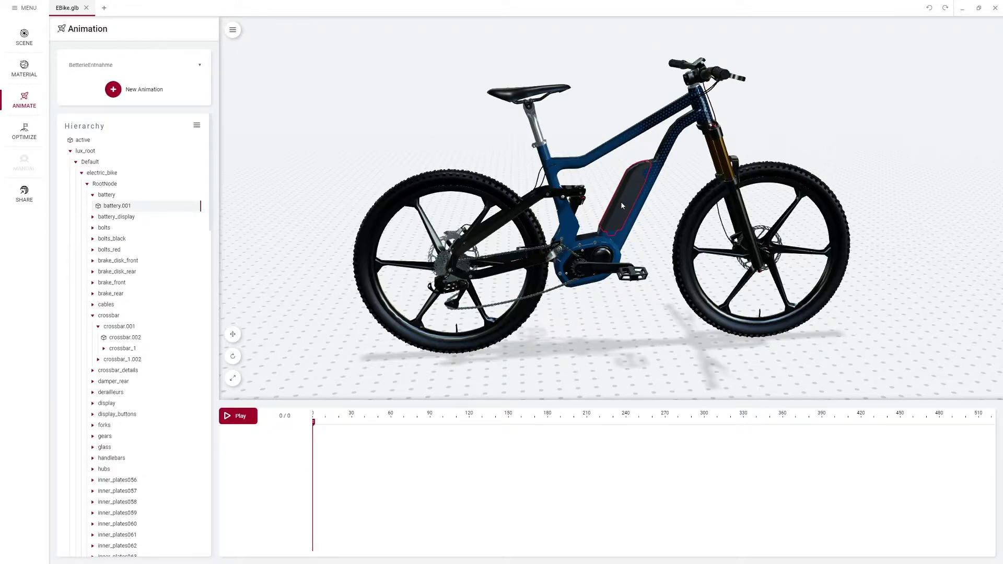
left_click(125, 196)
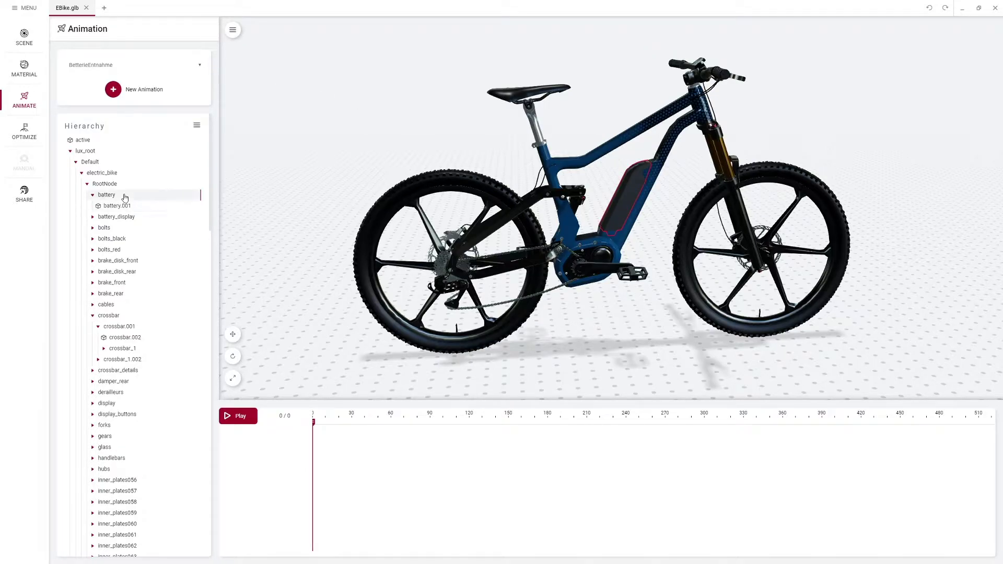
left_click(234, 32)
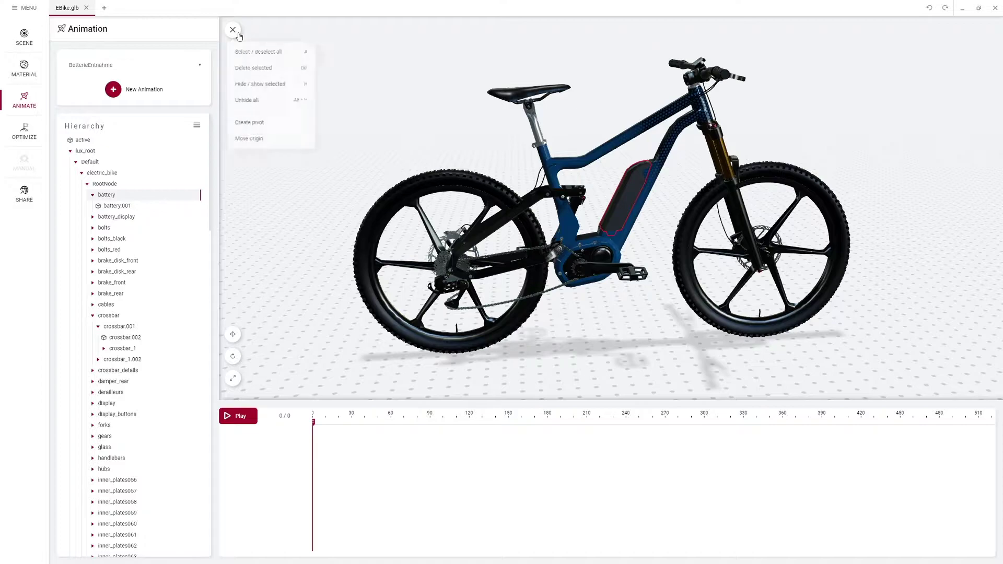
Enter Move origin mode and drag the battery's origin up toward the battery.
left_click(275, 141)
left_click(233, 334)
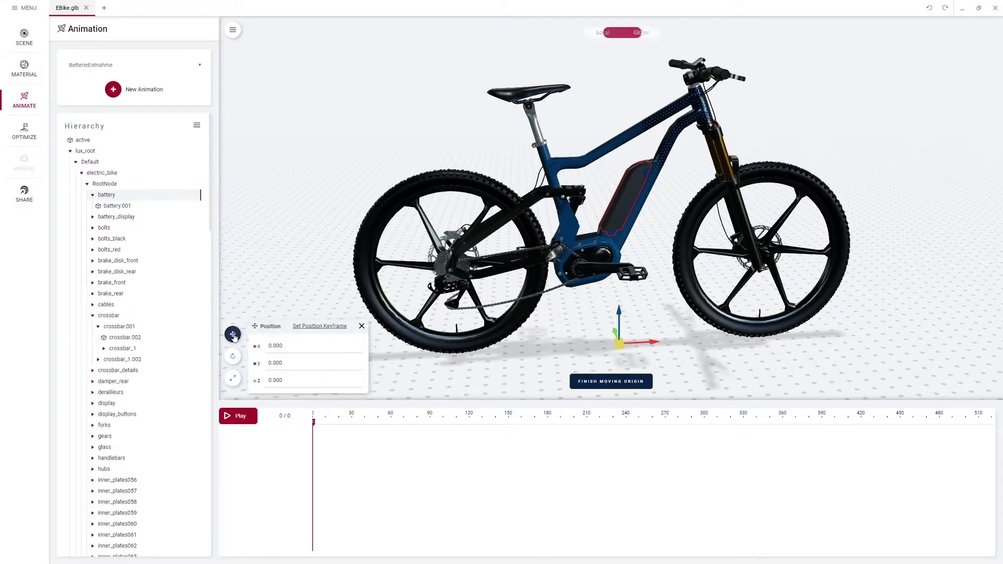
left_click_drag(613, 229, 611, 201)
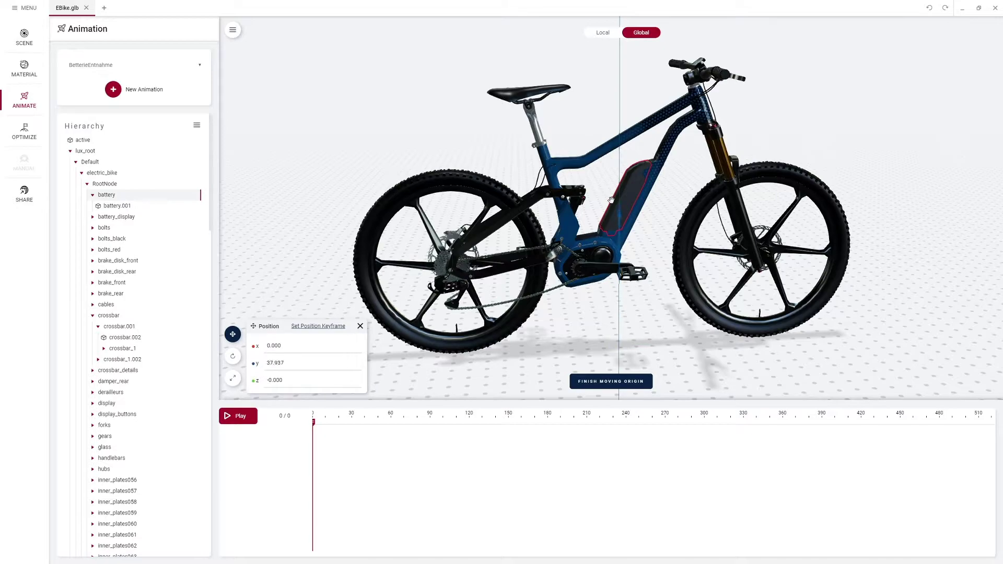
left_click_drag(648, 233, 640, 233)
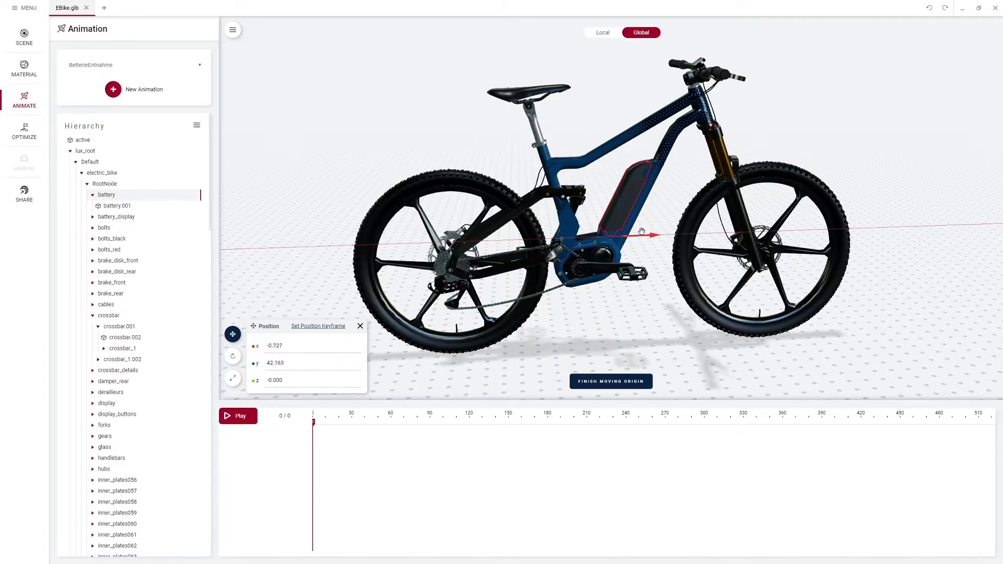
left_click_drag(642, 293, 629, 316)
Fix the origin at the battery base (x -3.016, y 42.664) and keyframe the start position.
scroll(629, 316, "up", 3)
scroll(637, 303, "up", 3)
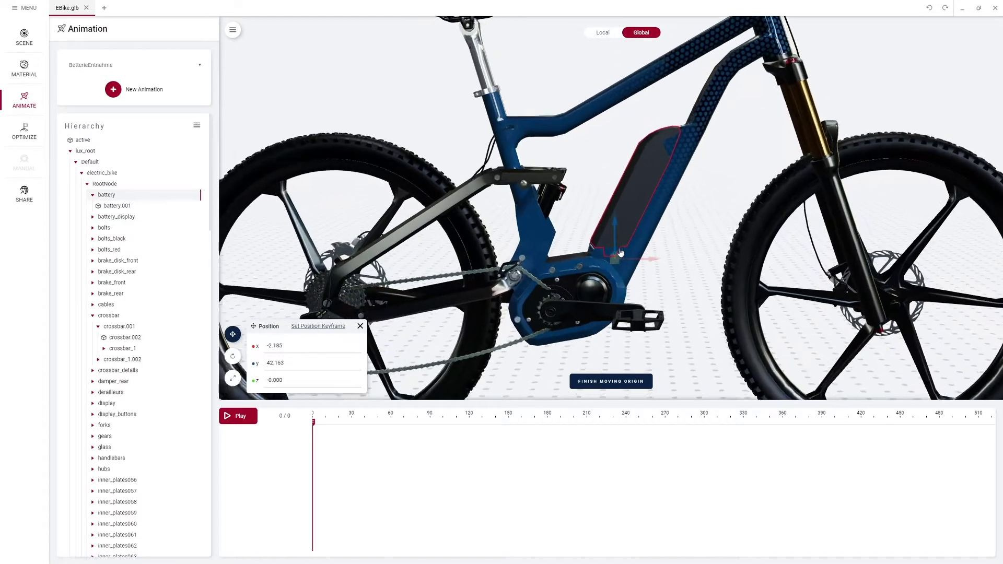
left_click_drag(653, 282, 639, 283)
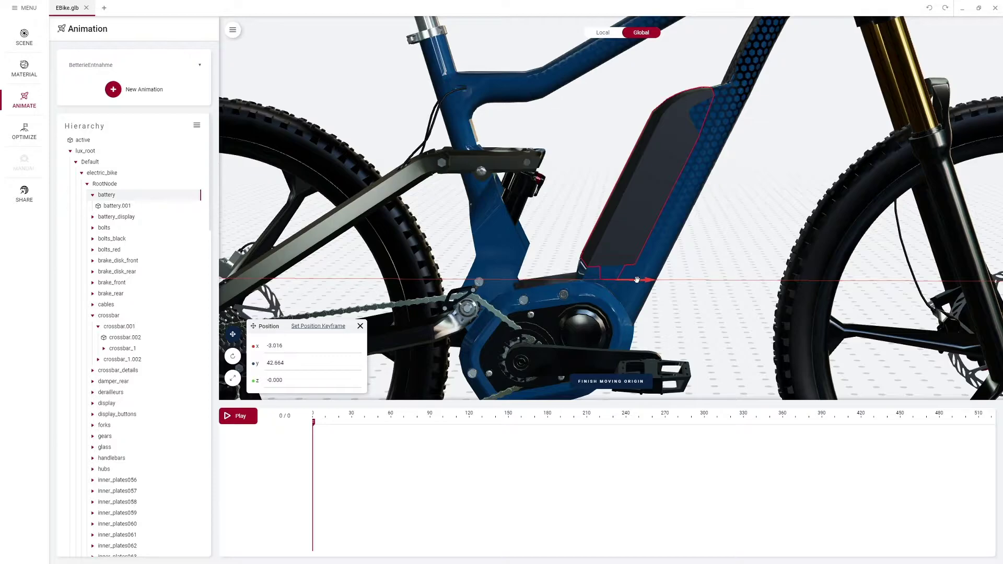
scroll(601, 324, "down", 5)
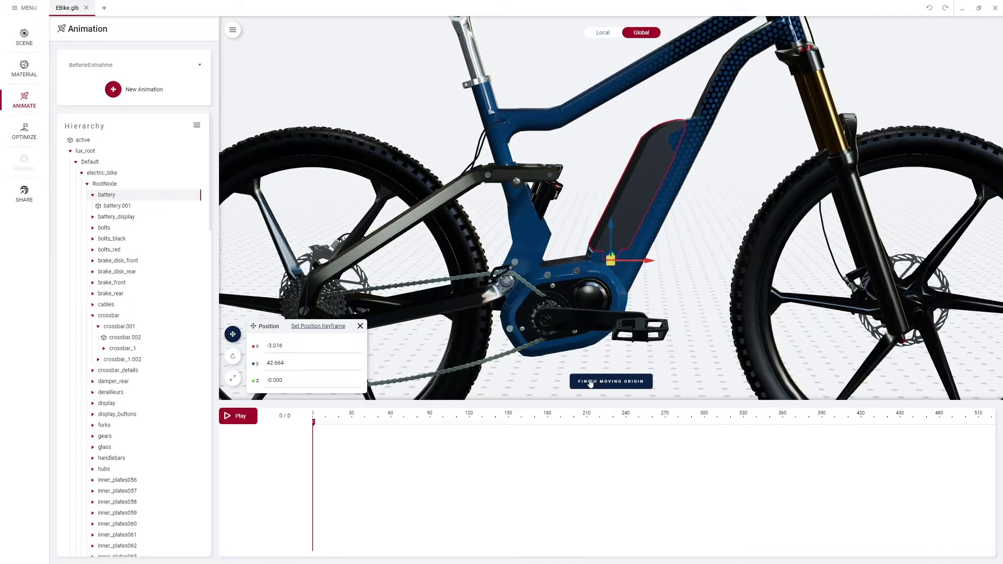
left_click(590, 382)
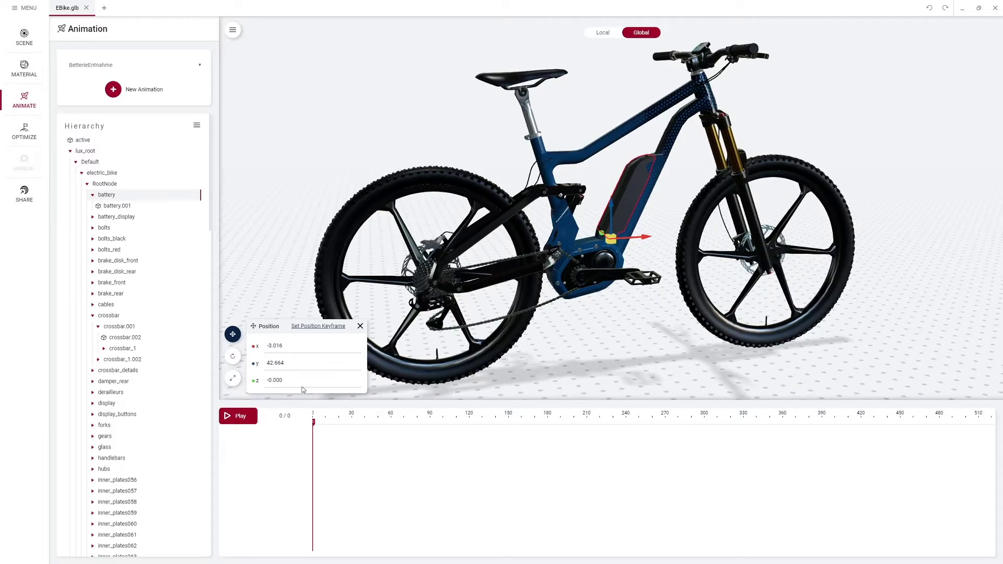
left_click(322, 327)
Keyframe the battery rotated out of the frame at frame 60.
left_click(233, 357)
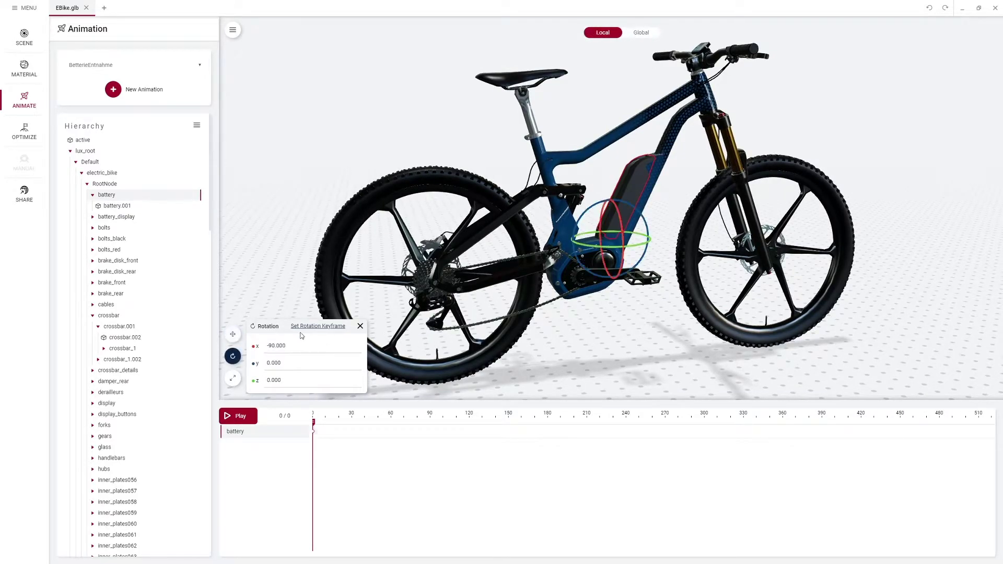
left_click_drag(315, 420, 392, 423)
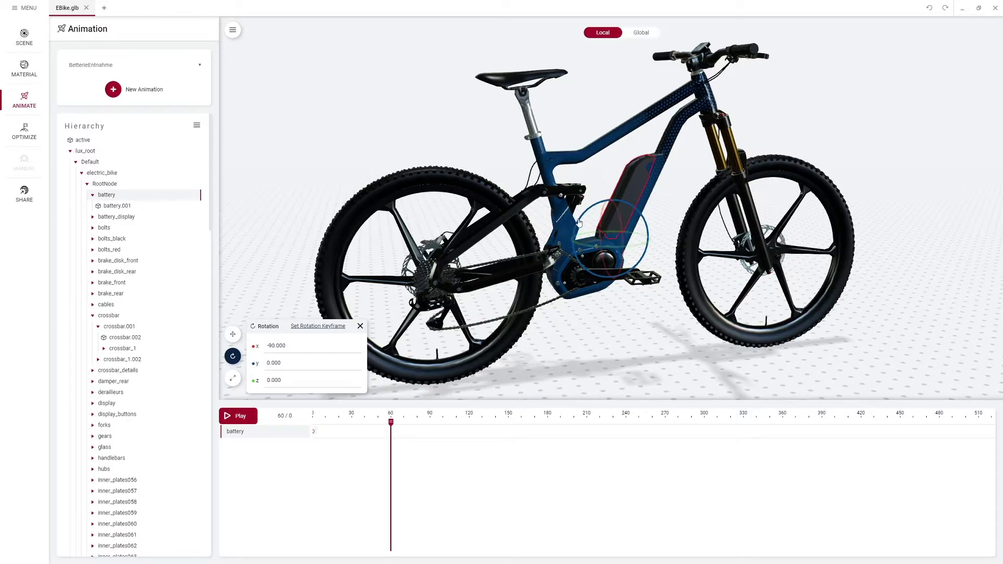
left_click_drag(574, 223, 572, 223)
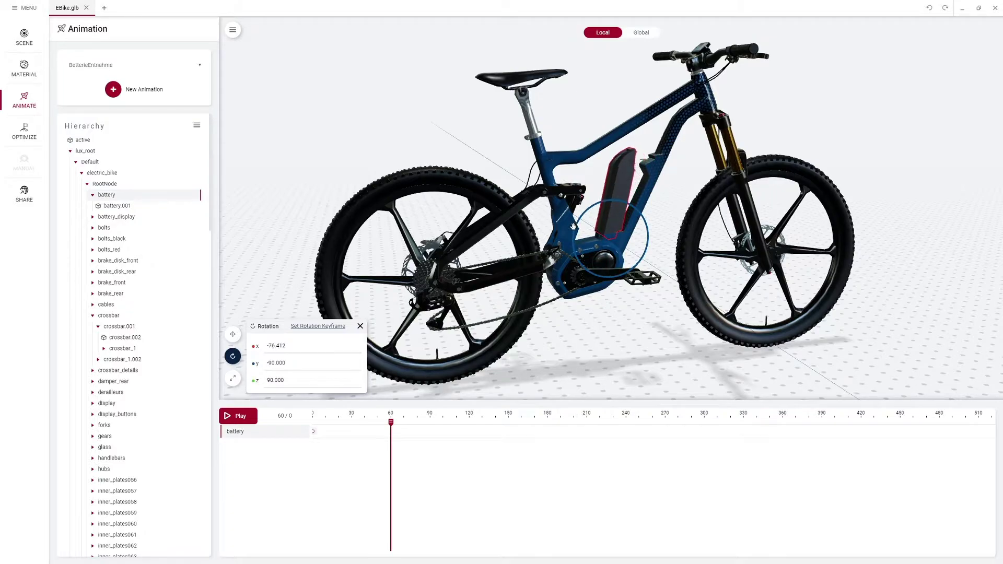
left_click(314, 326)
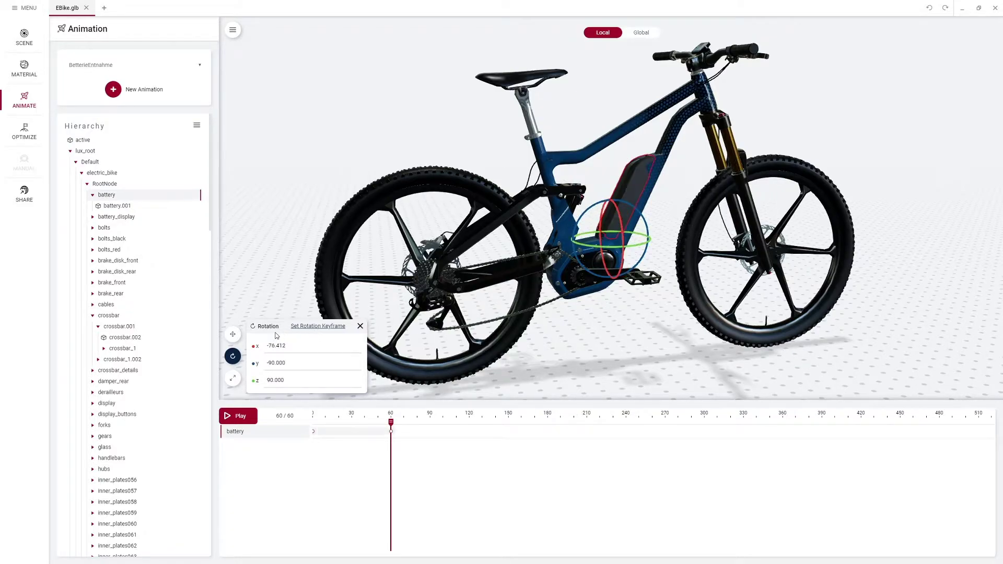
At frame 120, lift the battery up to y 46.136.
left_click(232, 334)
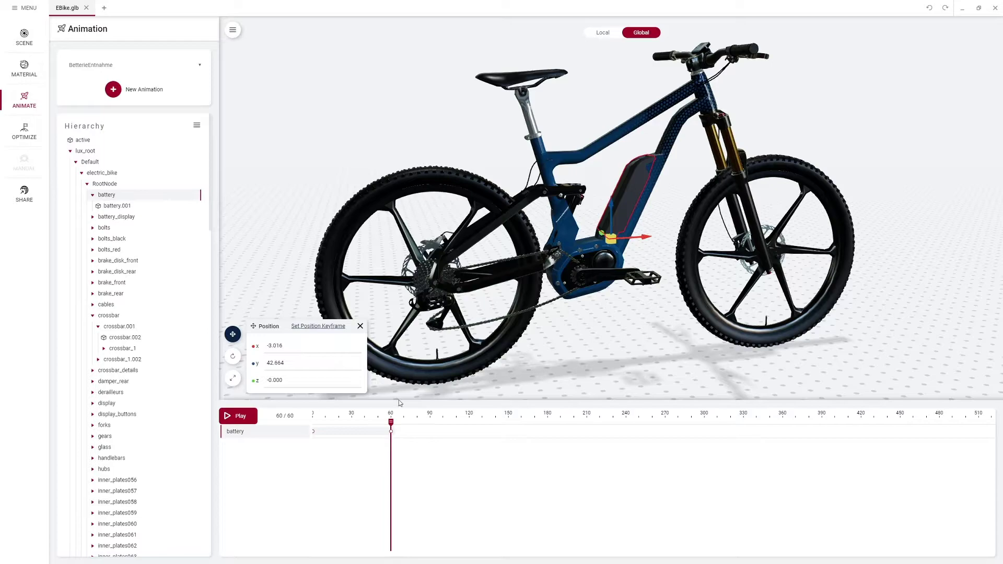
left_click_drag(391, 426, 469, 423)
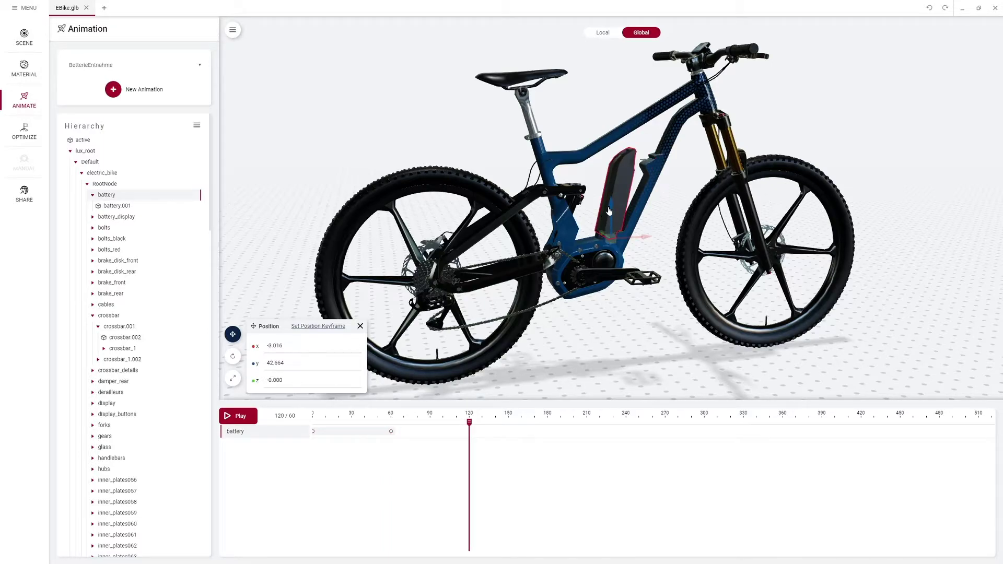
left_click_drag(608, 211, 607, 196)
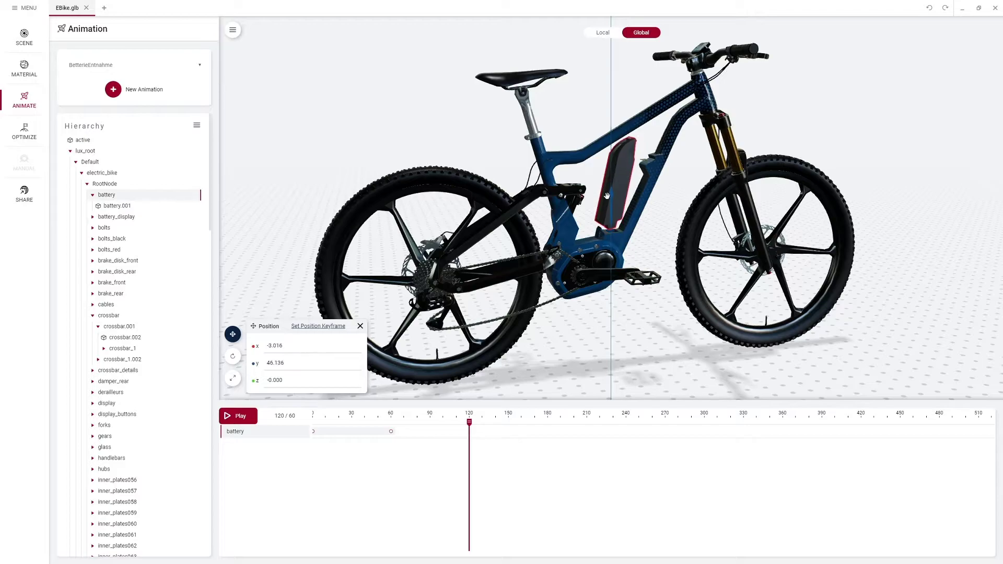
left_click_drag(648, 246, 635, 237)
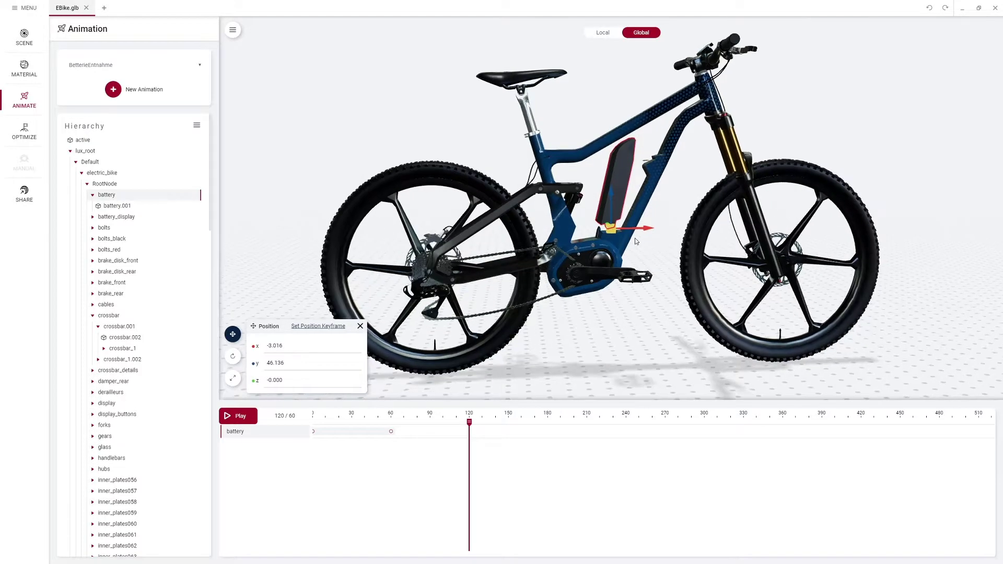
Keyframe the raised battery at frame 120, then pull it sideways and keyframe at 180.
left_click(314, 326)
left_click(232, 357)
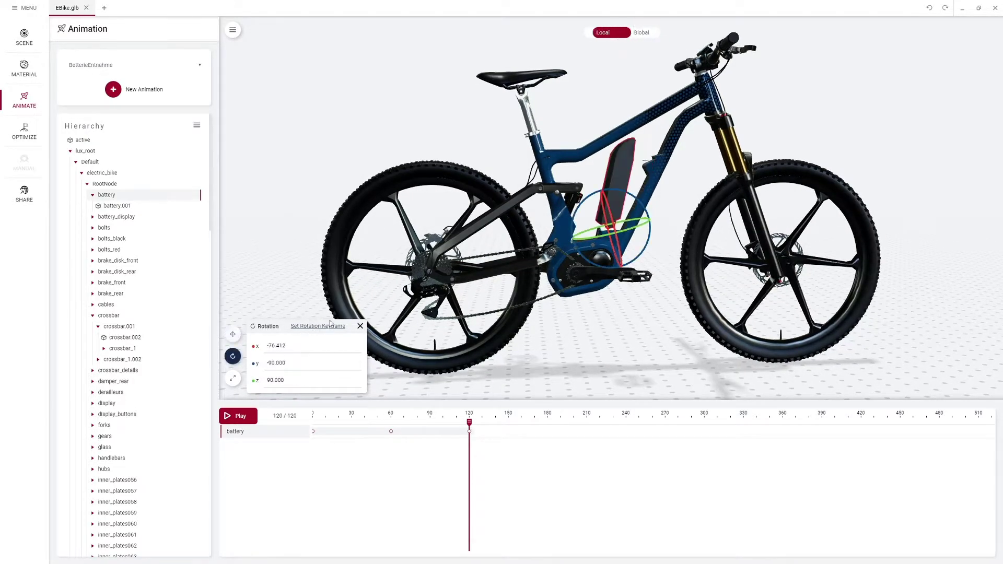
left_click(325, 326)
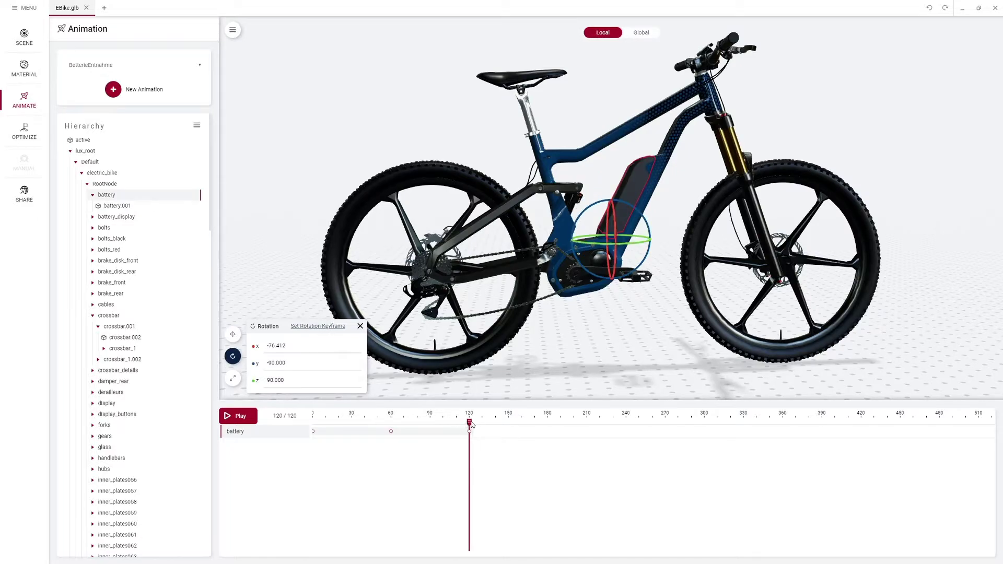
mouse_move(470, 425)
left_mouse_down()
mouse_move(555, 421)
mouse_move(535, 419)
left_mouse_up()
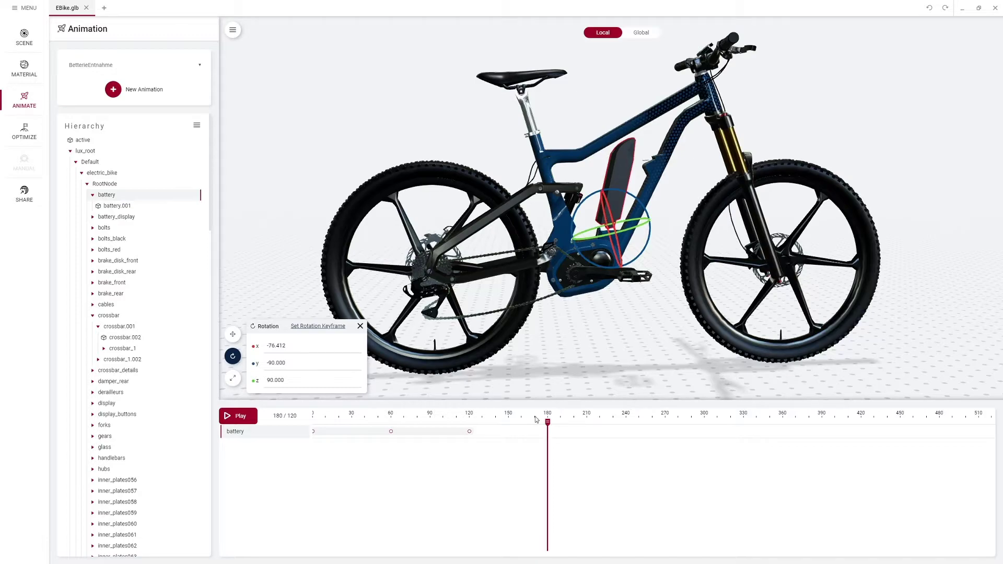
left_click(233, 335)
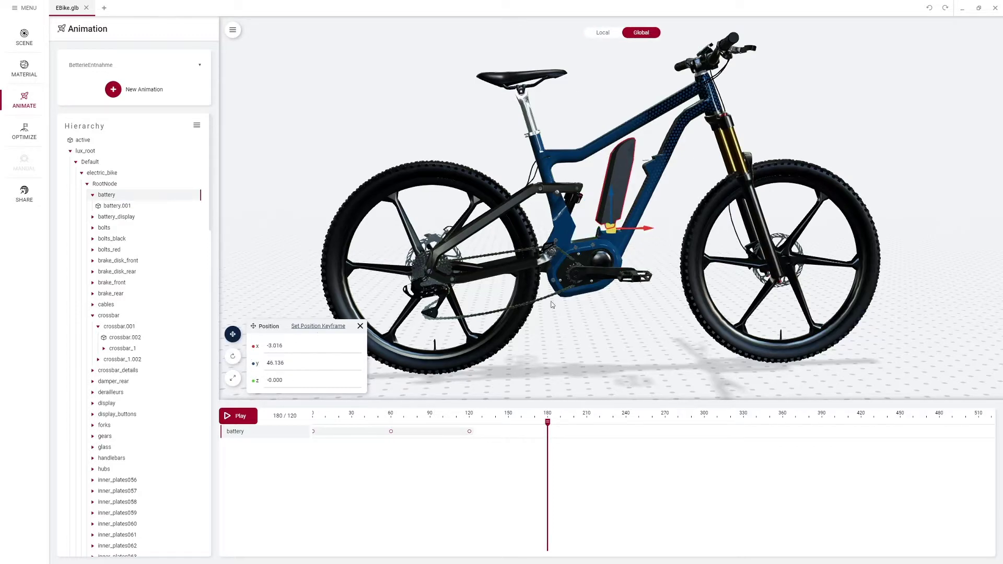
mouse_move(603, 327)
left_mouse_down()
mouse_move(605, 228)
mouse_move(659, 235)
left_mouse_up()
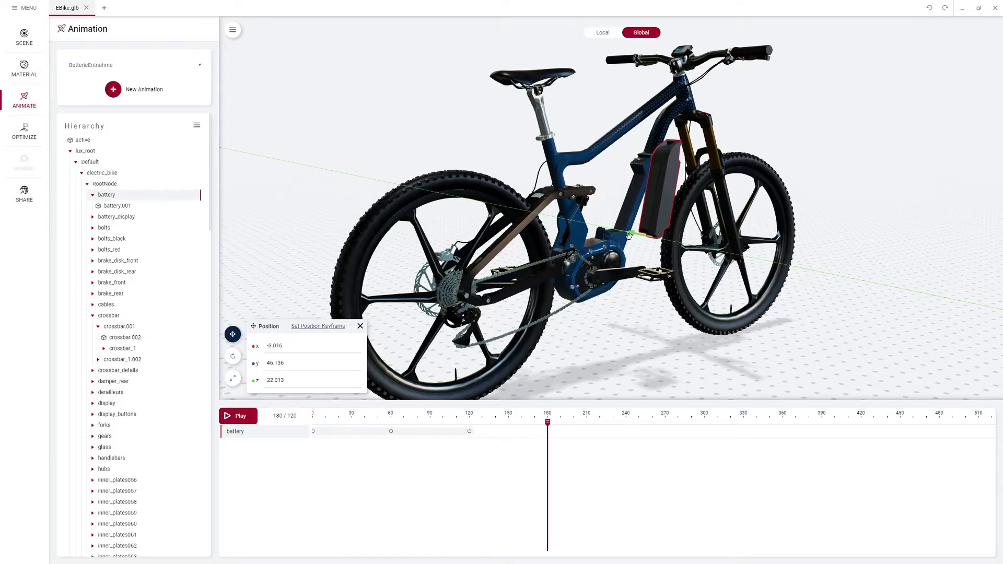
left_click(306, 326)
Play back the 180-frame battery-removal animation.
left_click(233, 356)
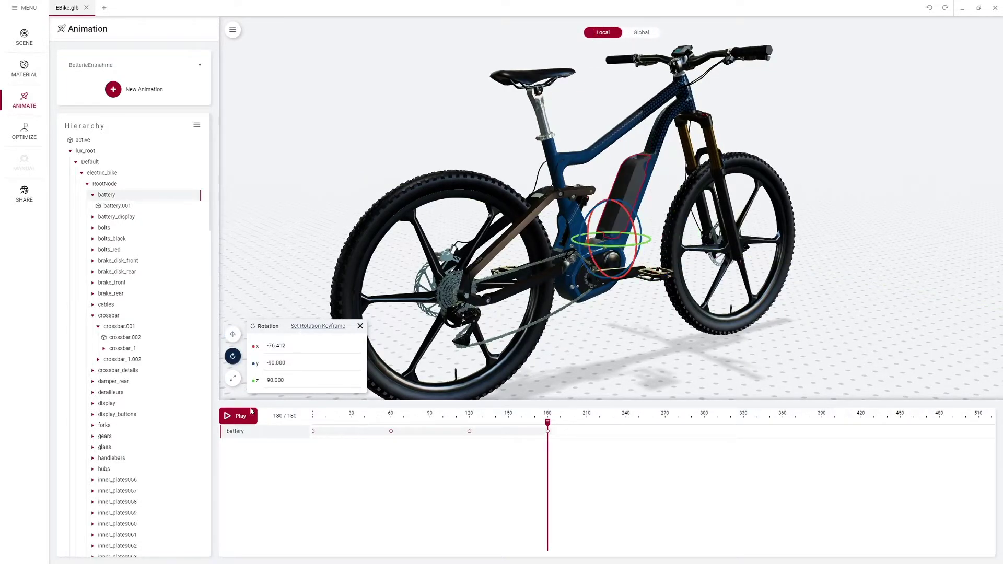
left_click(240, 418)
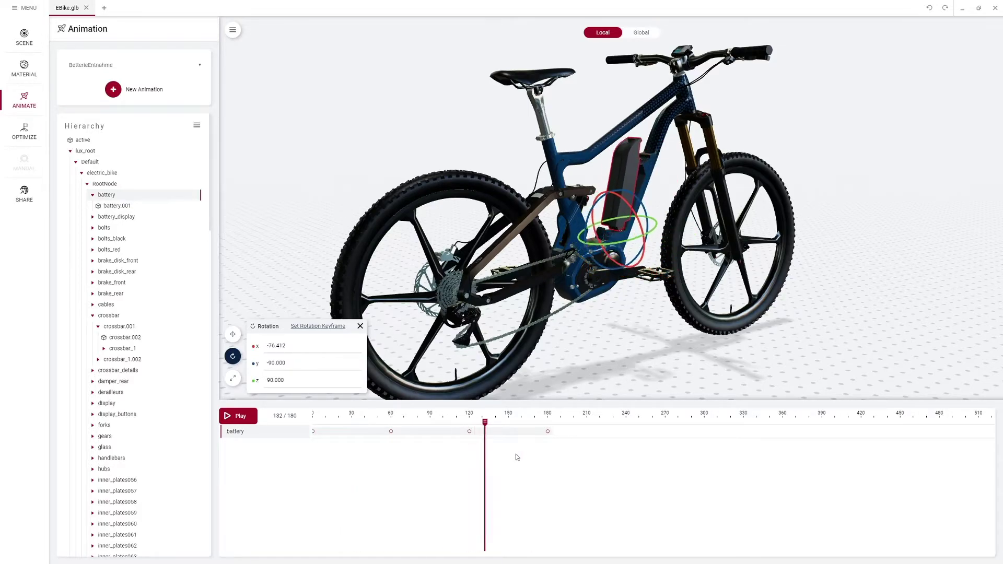
left_click_drag(590, 355, 561, 358)
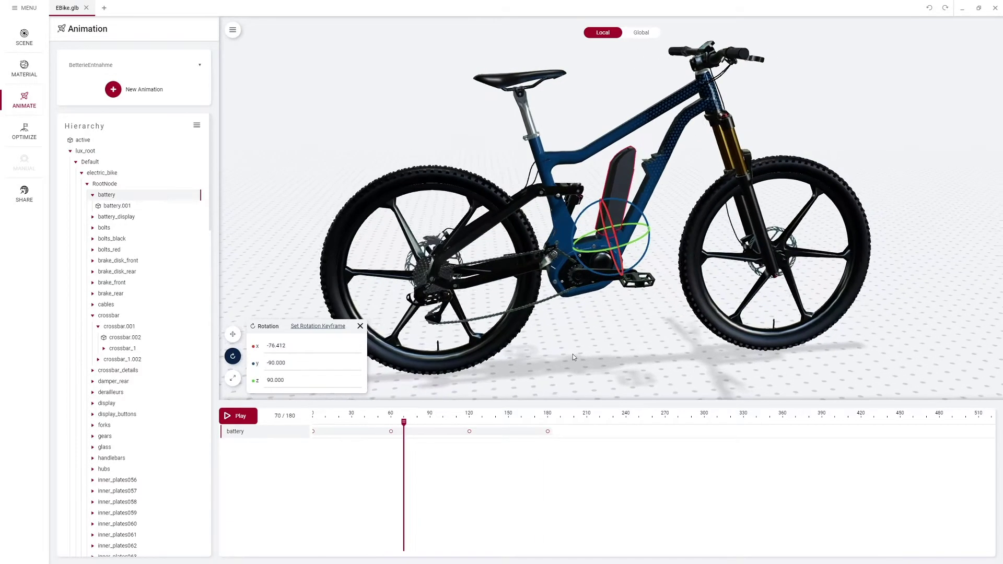
left_click(23, 134)
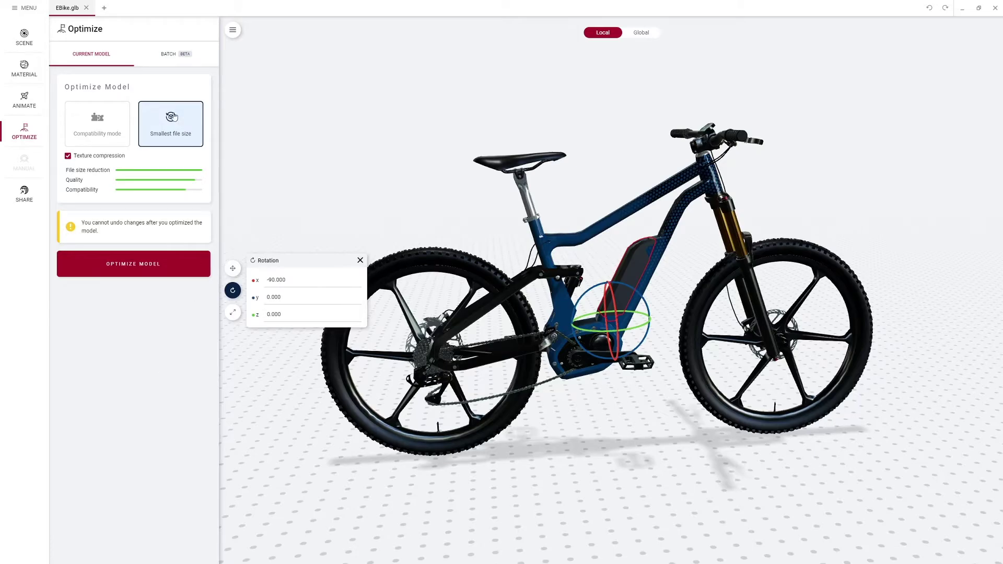
Optimize for smallest file size with texture compression, shrinking 63.3 MB to 4.61 MB.
left_click_drag(691, 266, 432, 268)
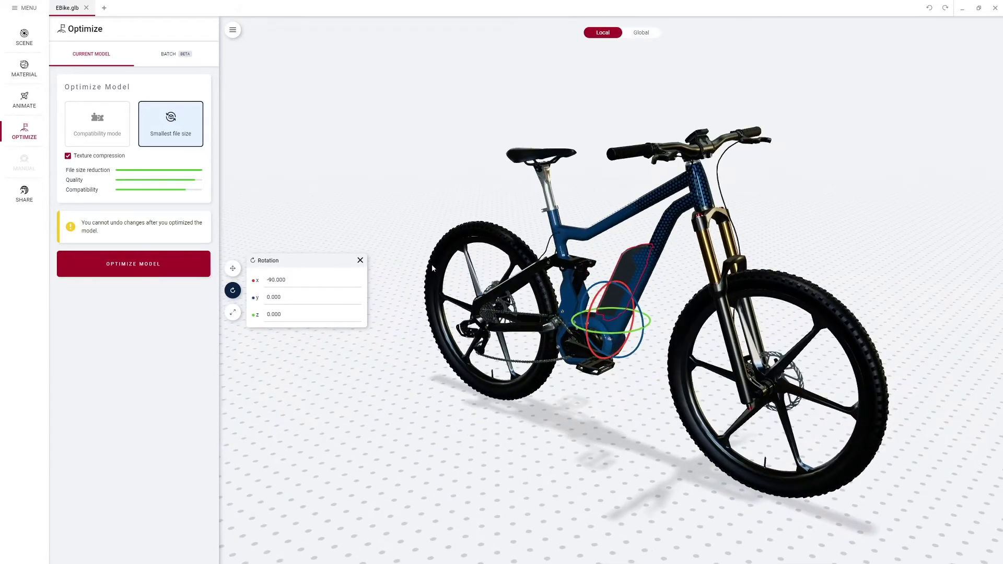
left_click(360, 260)
scroll(720, 212, "up", 2)
scroll(686, 252, "up", 3)
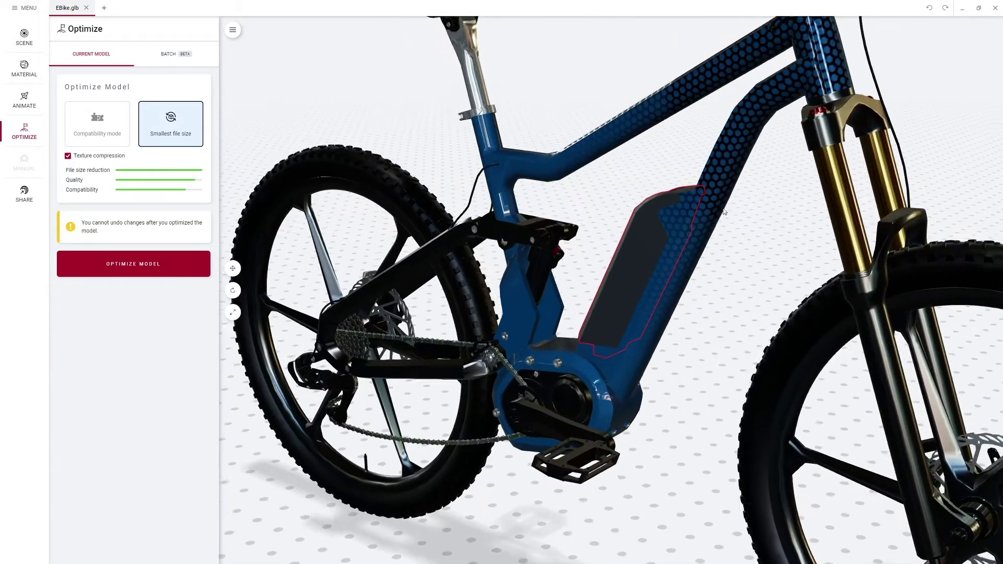
scroll(687, 252, "up", 2)
scroll(685, 259, "down", 3)
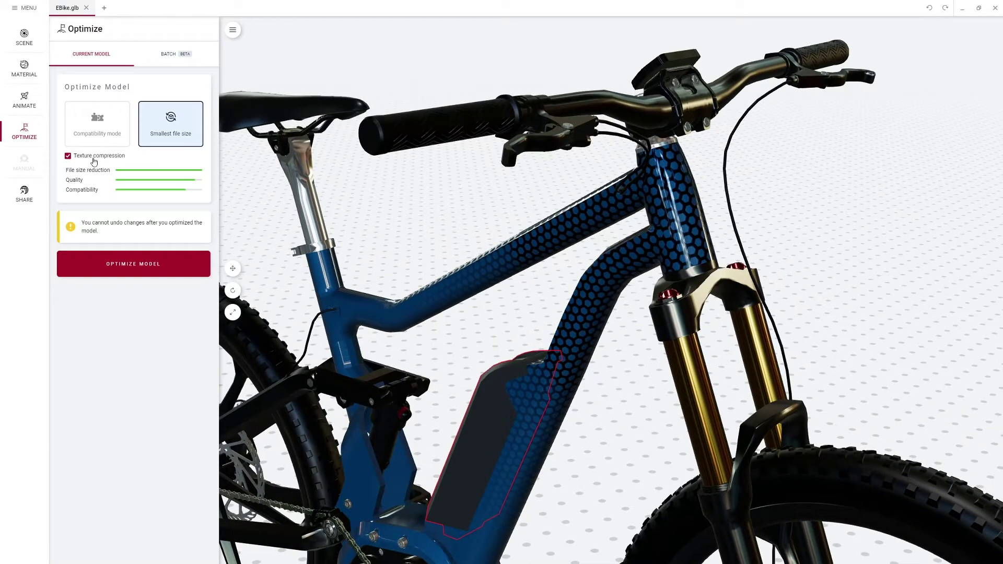
left_click(111, 265)
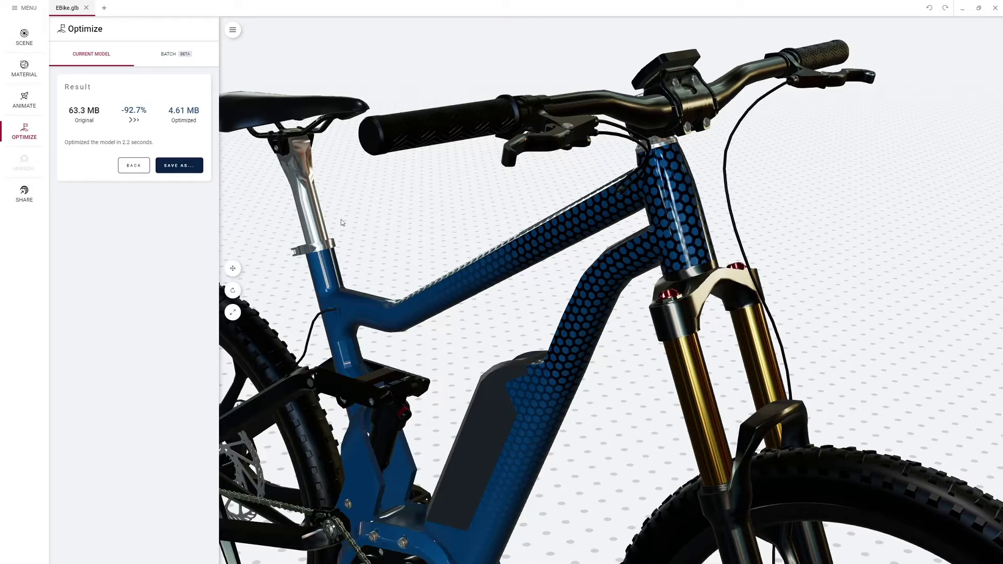
Save the optimized model under the file name EBike.opt.glb.
left_click(187, 166)
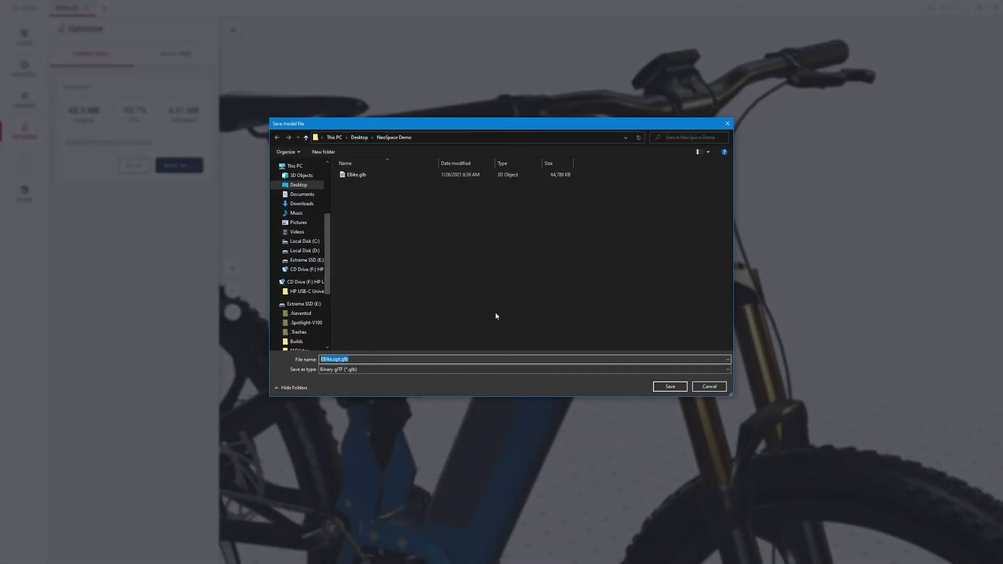
left_click(670, 386)
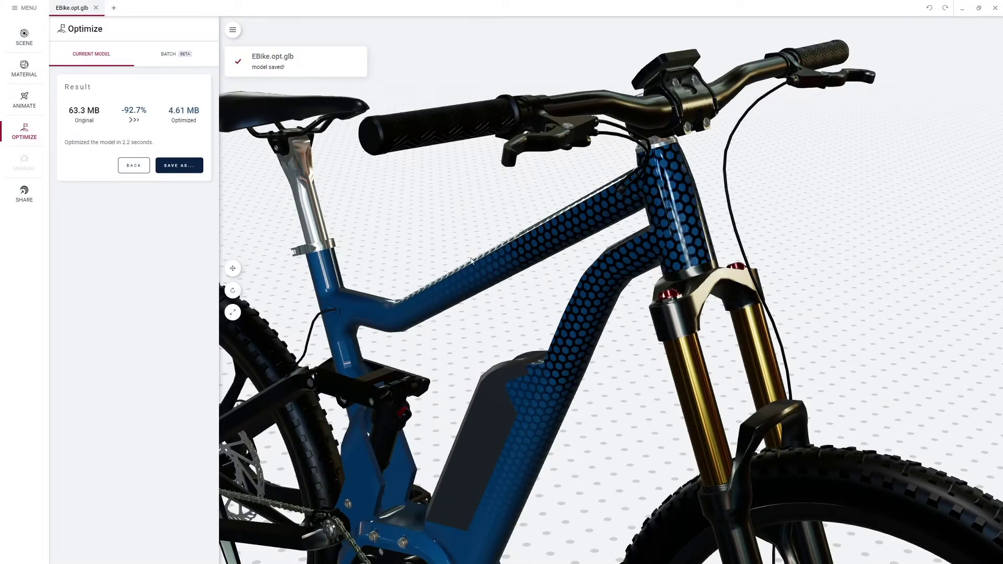
left_click_drag(472, 261, 400, 261)
left_click(27, 194)
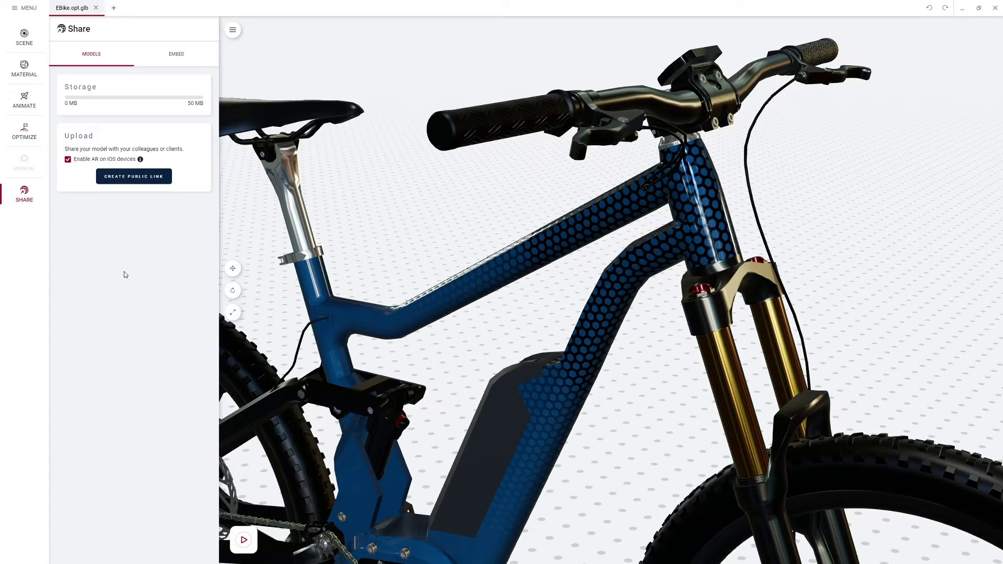
Create a public link for EBike.opt.glb with AR on iOS left enabled.
left_click_drag(447, 308, 581, 264)
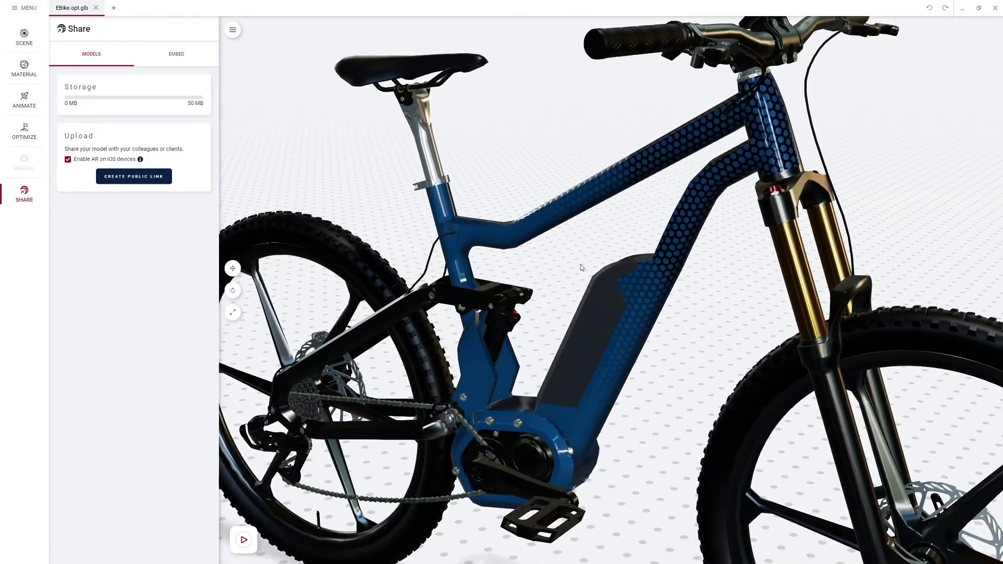
left_click(134, 178)
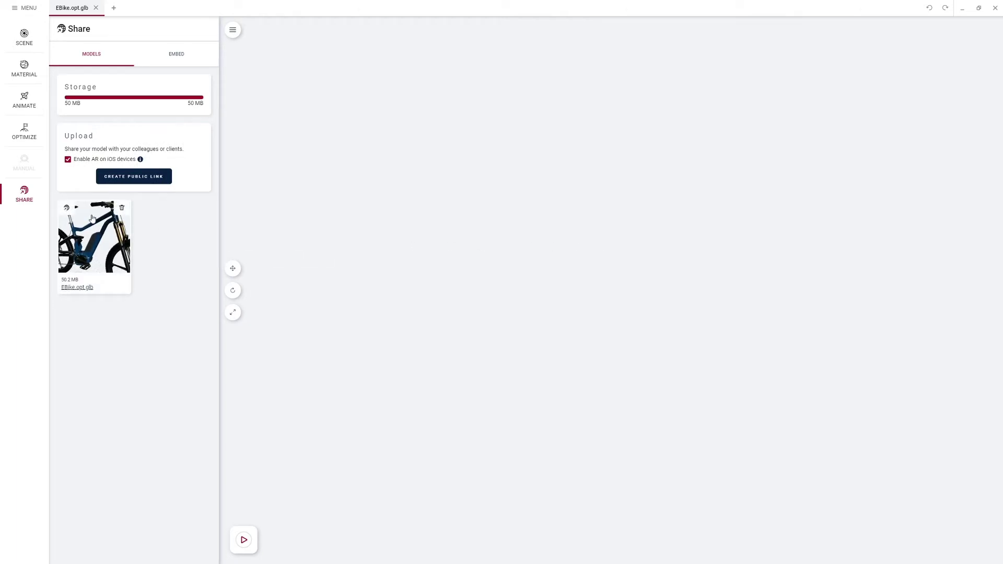
Open EBike.opt.glb's public share page, pause the BetterieEntnahme animation, and zoom in on the bike.
mouse_move(93, 236)
left_click(67, 209)
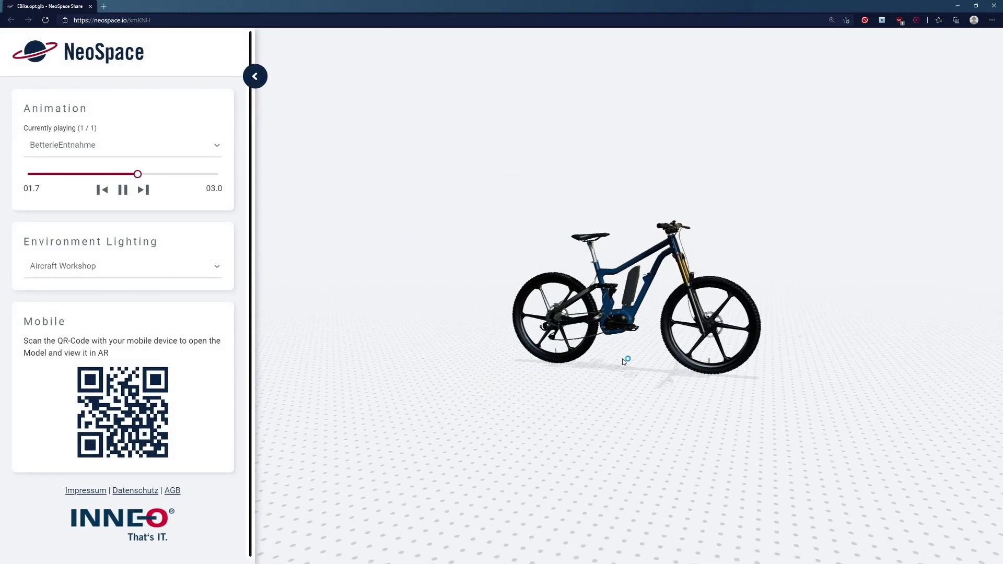
left_click(123, 191)
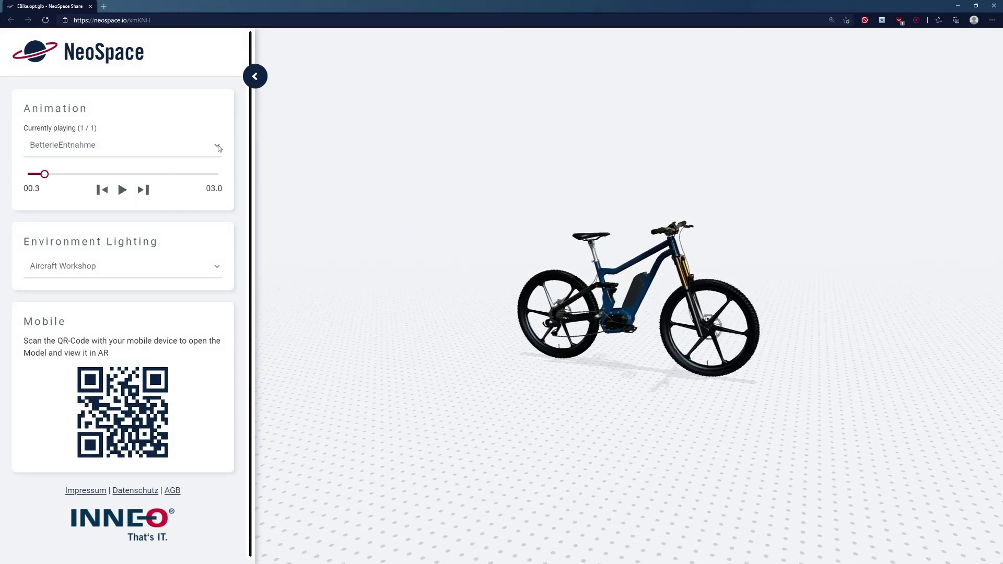
left_click(217, 146)
scroll(641, 351, "up", 2)
scroll(648, 353, "up", 2)
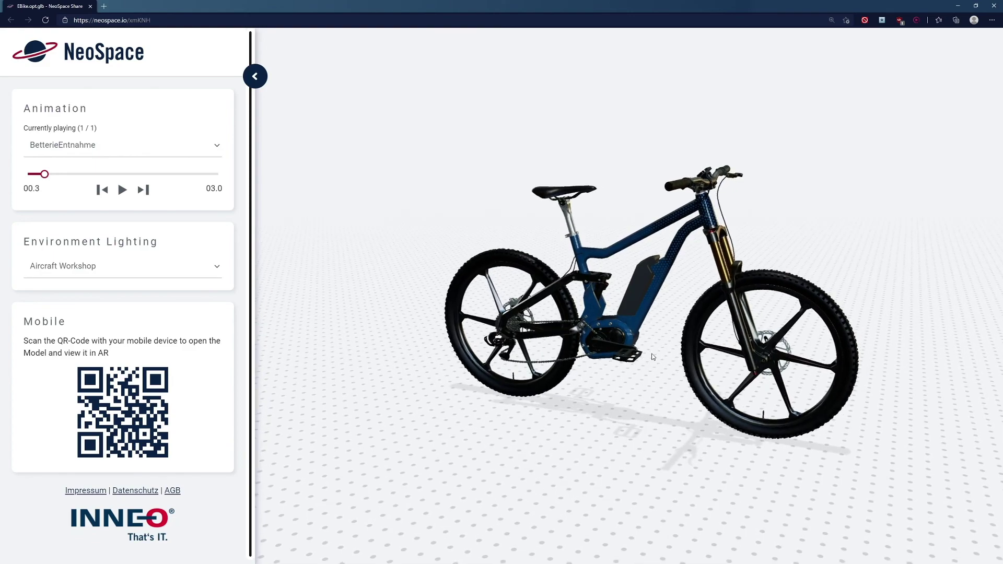